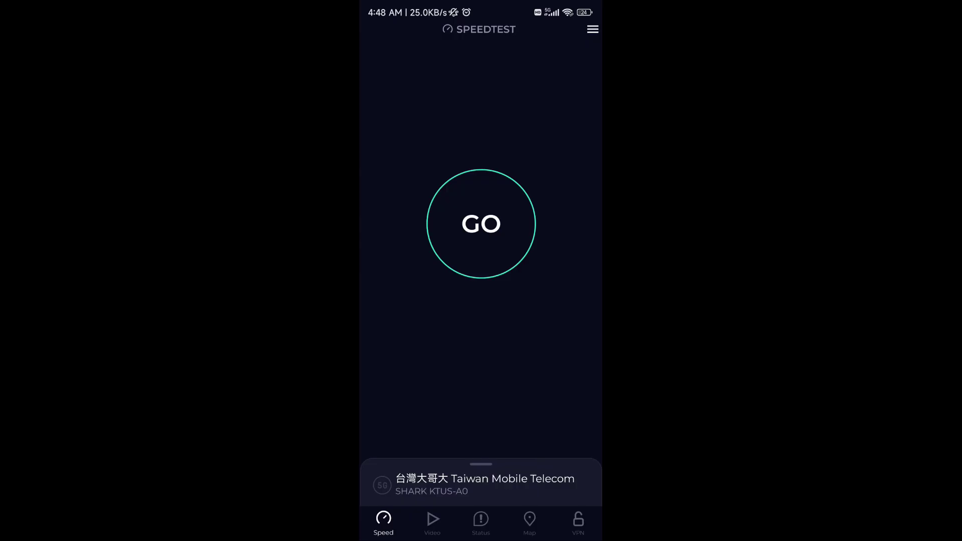
# Run a phone speed test on mobile data, reaching 280 Mbps down and 25.9 Mbps up
pyautogui.click(481, 224)
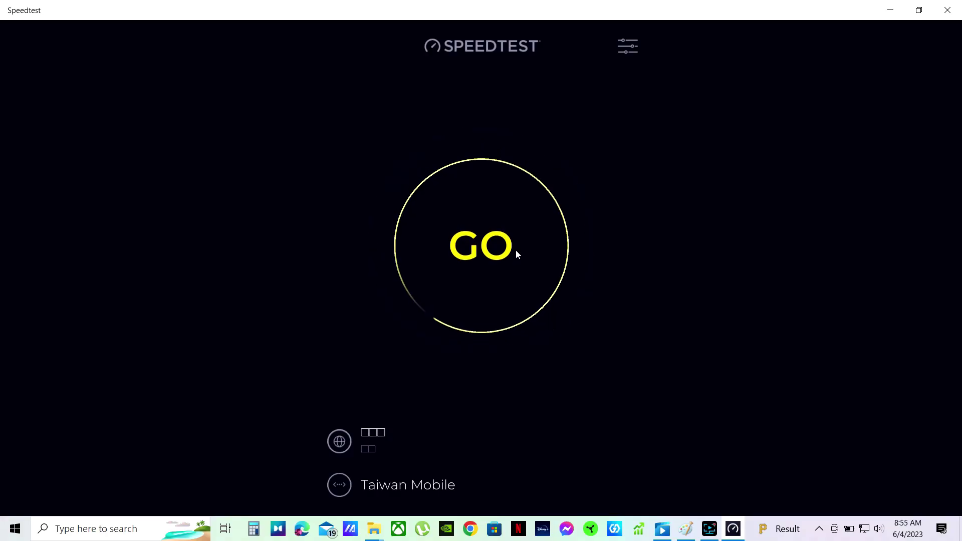
# Run a laptop speed test, measuring 9.76 Mbps down and 9.24 Mbps up
pyautogui.click(559, 255)
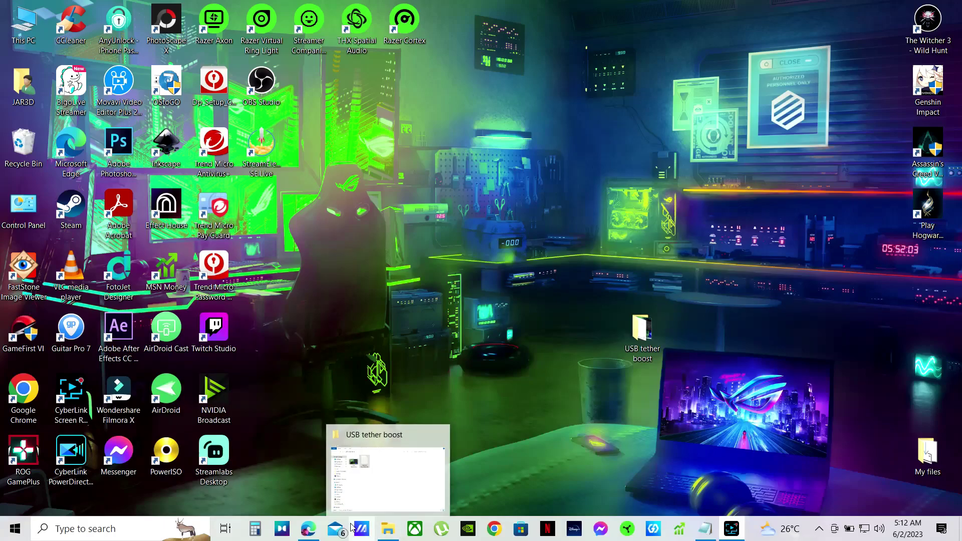
# Restore Edge to show the FileHorse PdaNet 5.23.2 download page and its full address
pyautogui.click(310, 529)
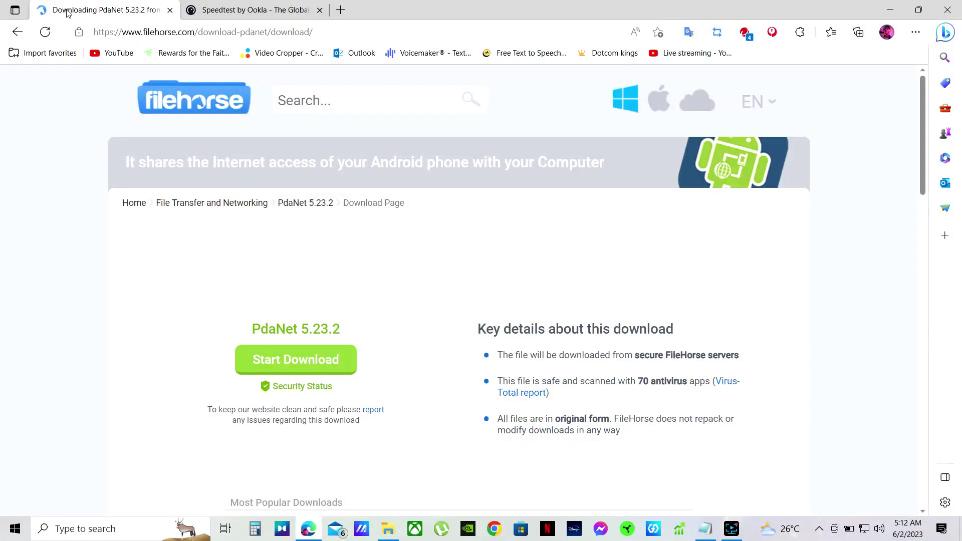
pyautogui.click(259, 31)
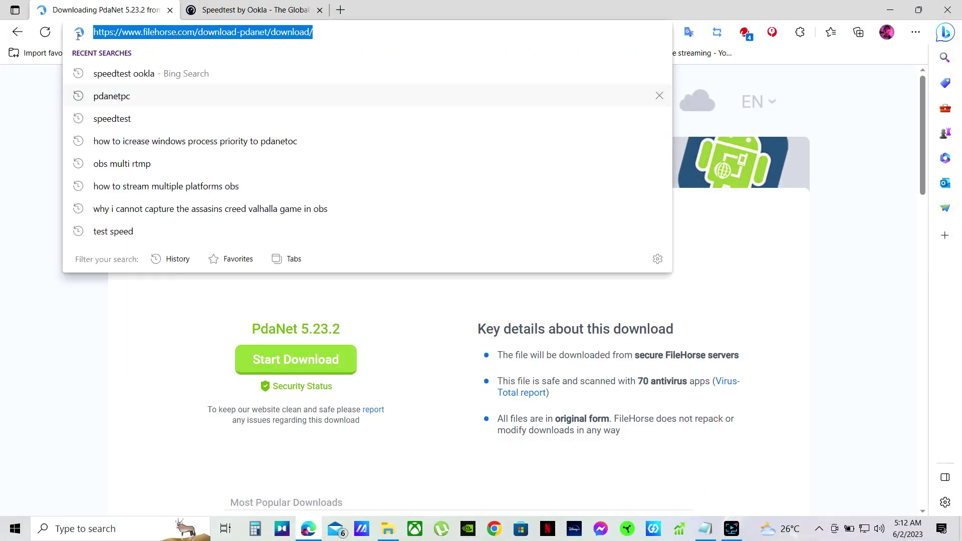
pyautogui.click(375, 348)
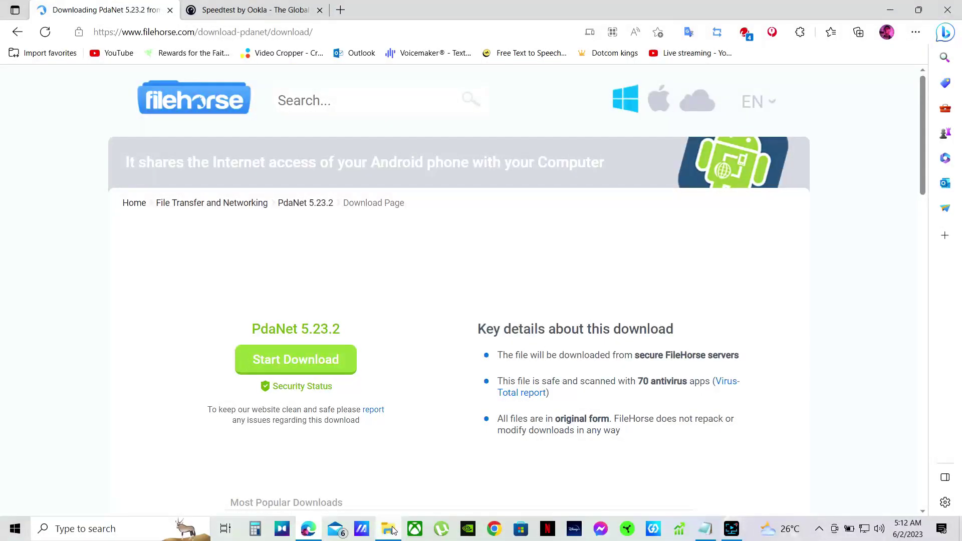
pyautogui.click(388, 528)
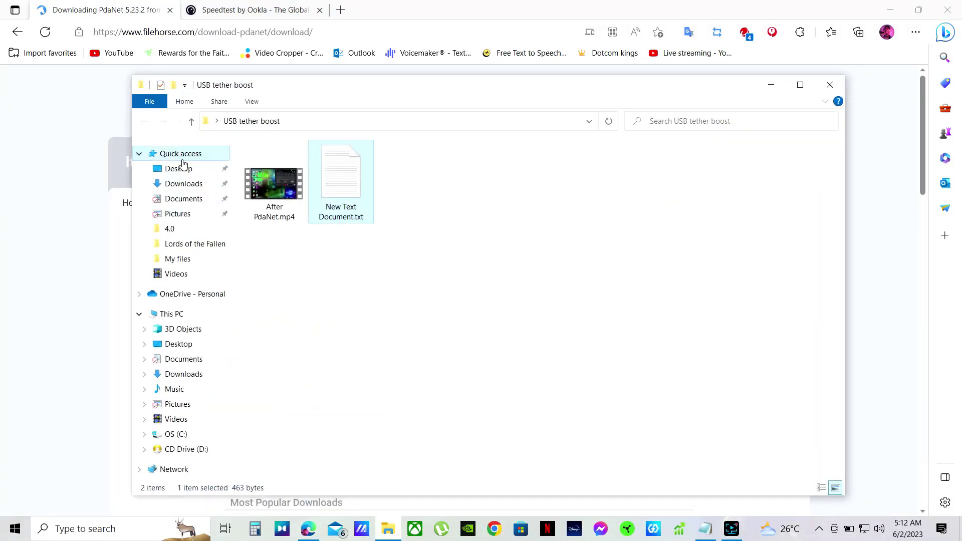
# Launch PdaNetA5232b.exe from Downloads and allow it past the security warning
pyautogui.click(183, 184)
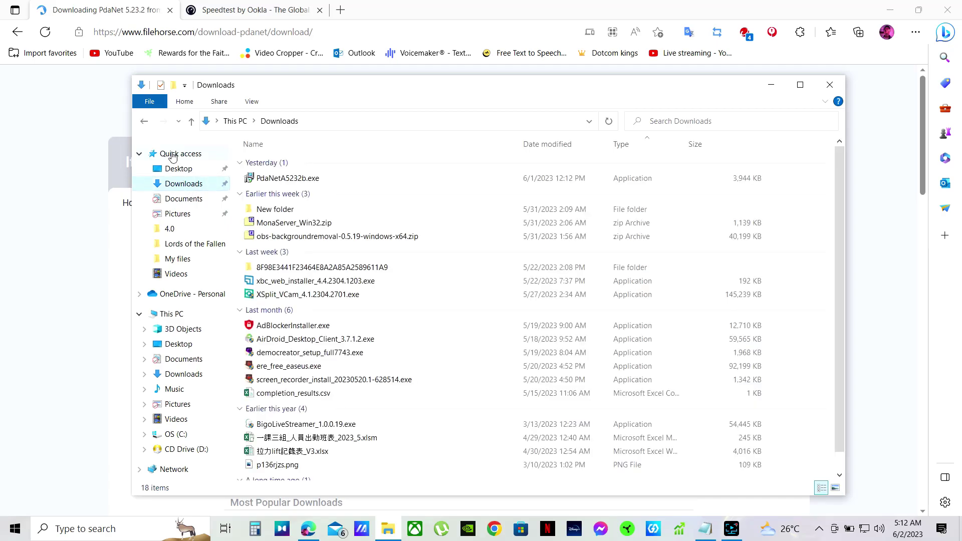
pyautogui.click(306, 180)
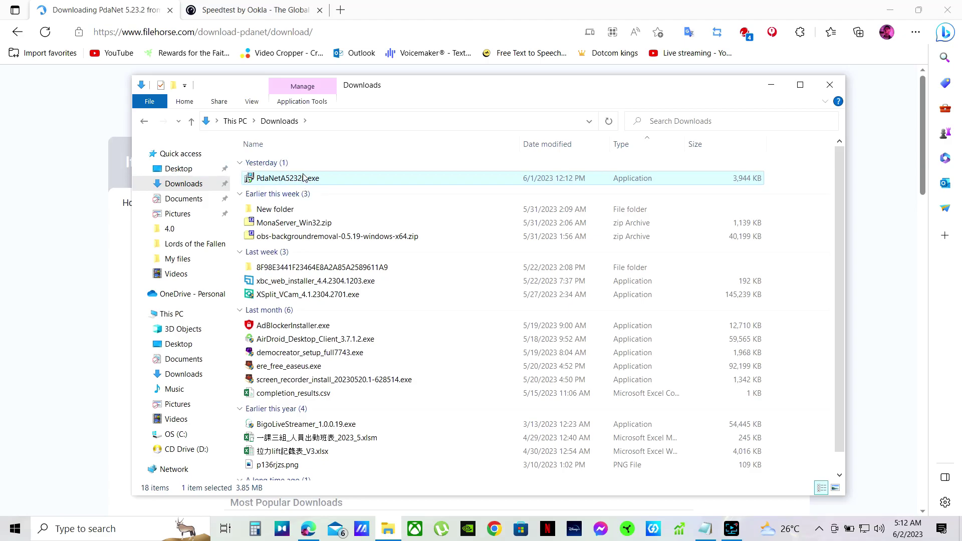
pyautogui.doubleClick(293, 179)
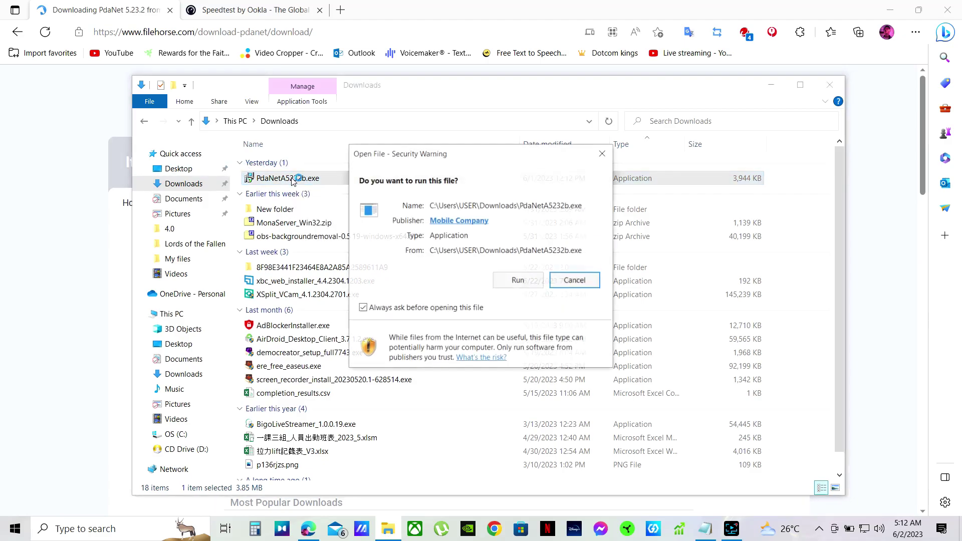
pyautogui.click(530, 286)
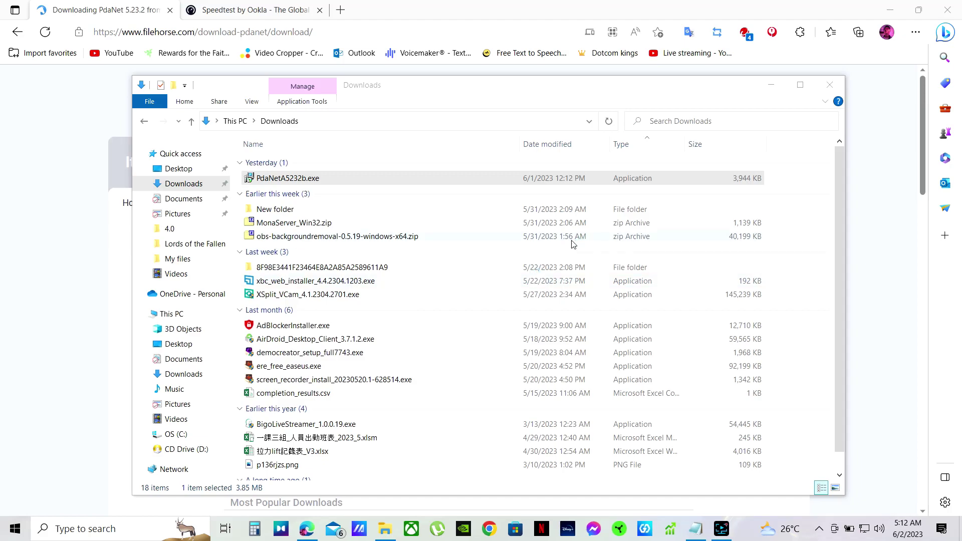
# Accept the PdaNet+ license, keep the default shortcuts folder, and confirm the phone side is ready
pyautogui.click(388, 325)
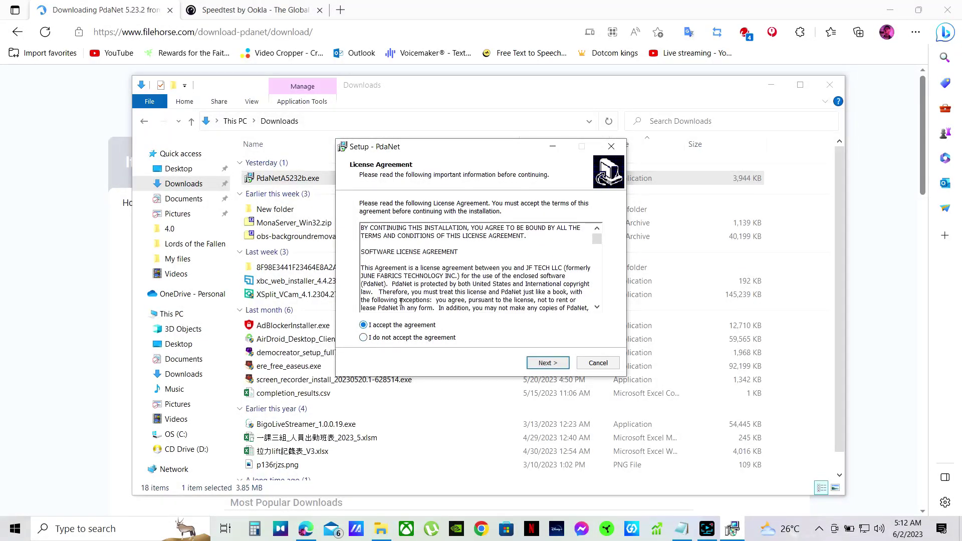
pyautogui.click(549, 363)
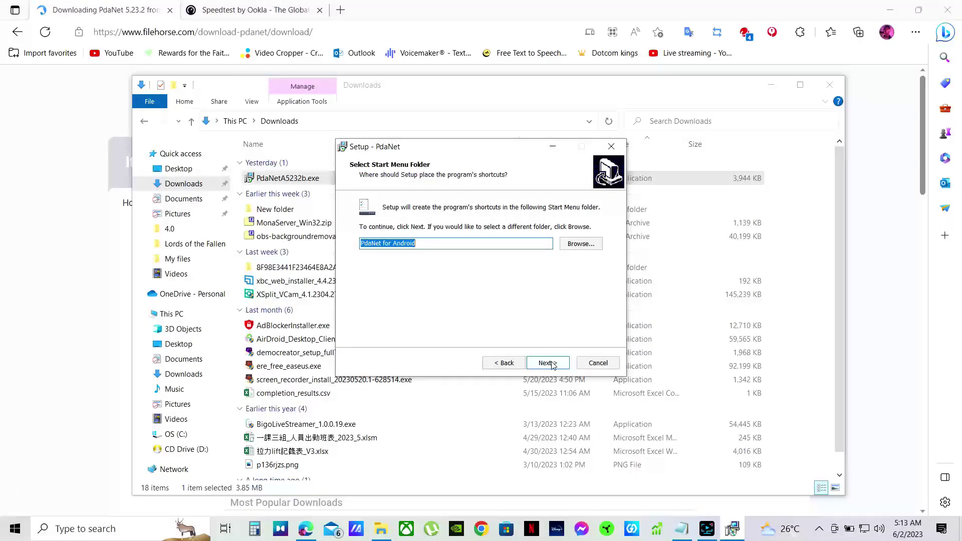
pyautogui.click(553, 365)
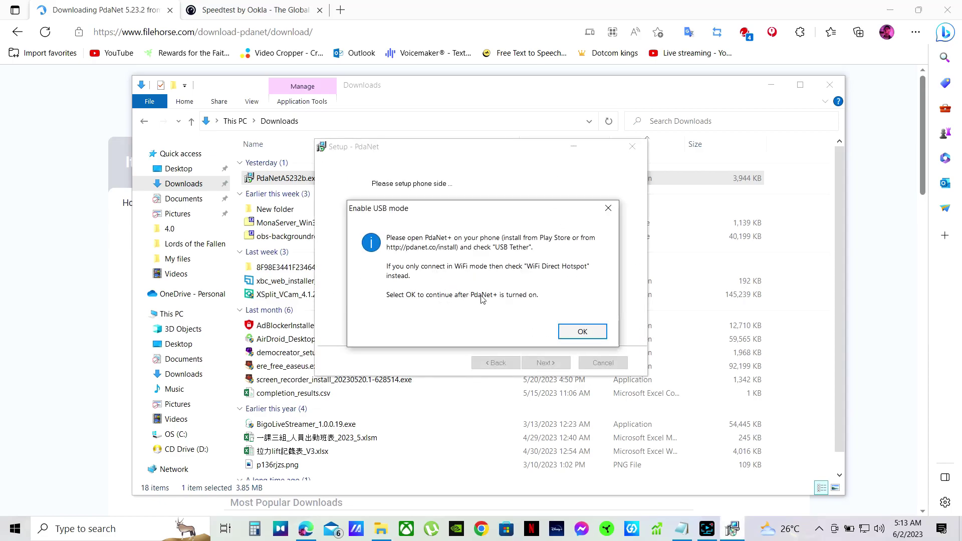
pyautogui.click(583, 337)
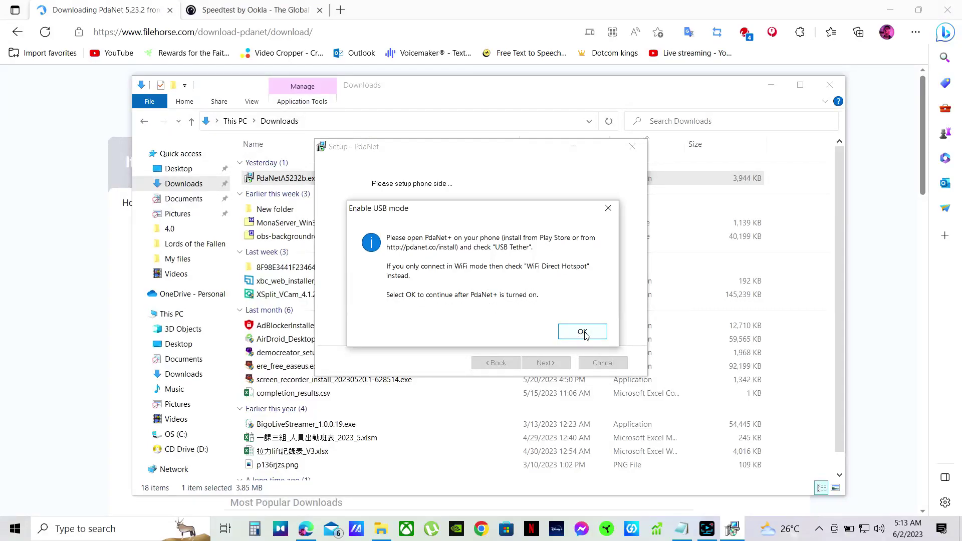
pyautogui.click(591, 335)
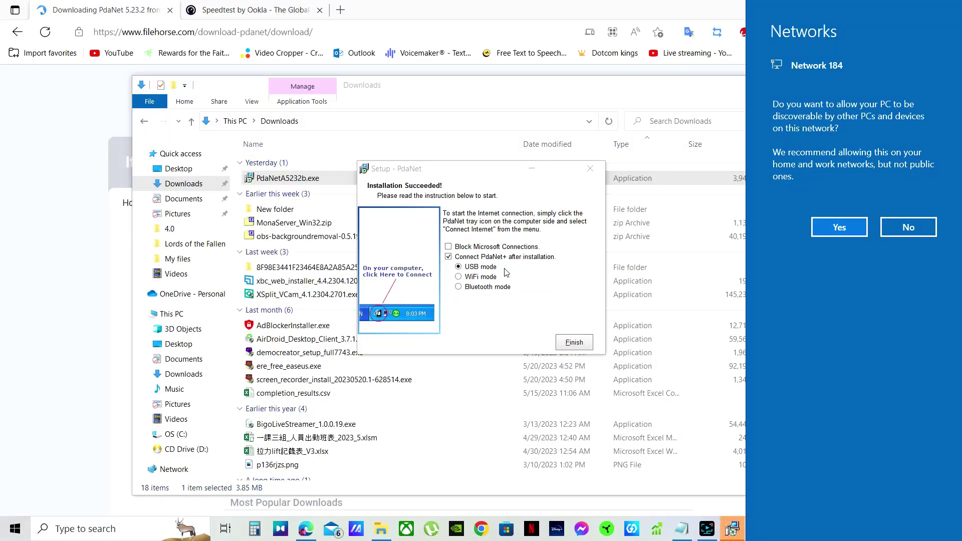
# Dismiss the network discoverability prompt and finish the PdaNet+ installer
pyautogui.click(461, 269)
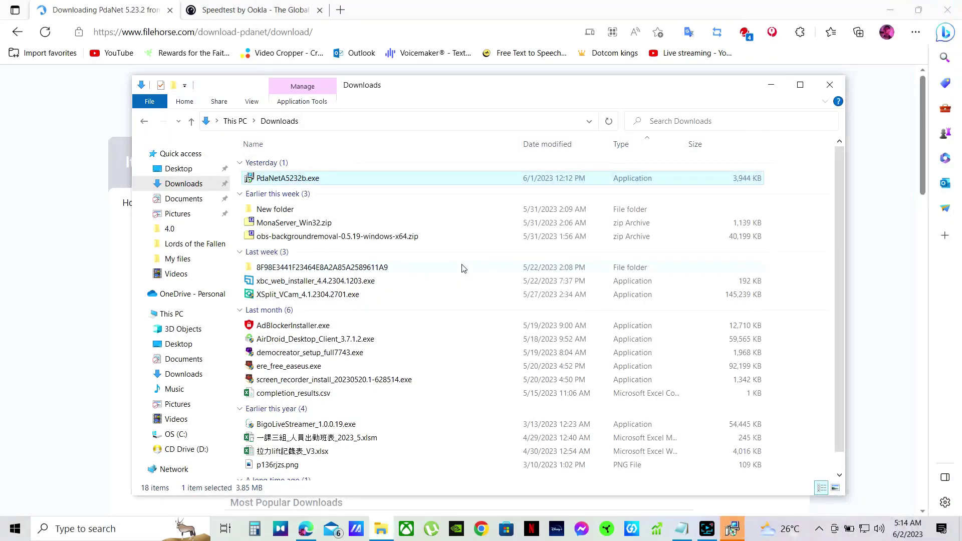
pyautogui.click(732, 530)
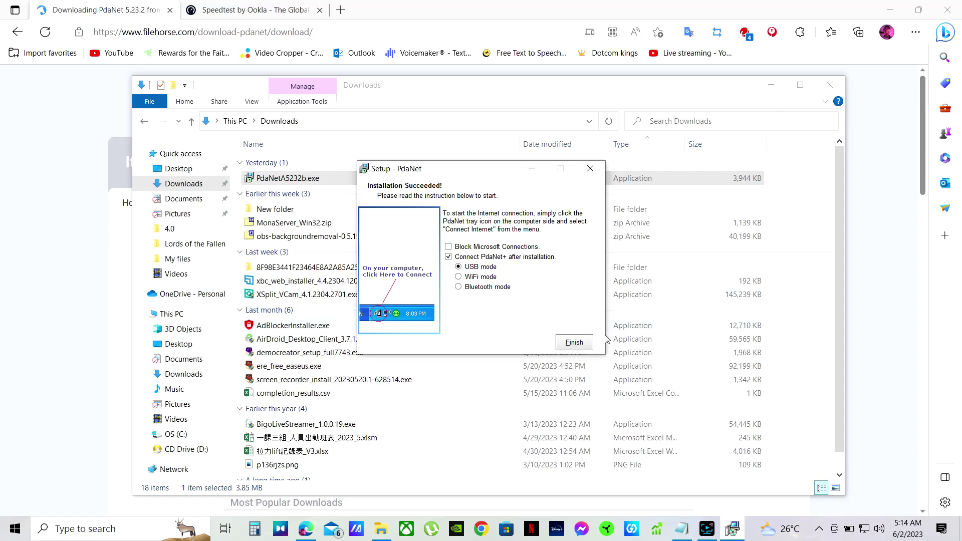
pyautogui.click(576, 343)
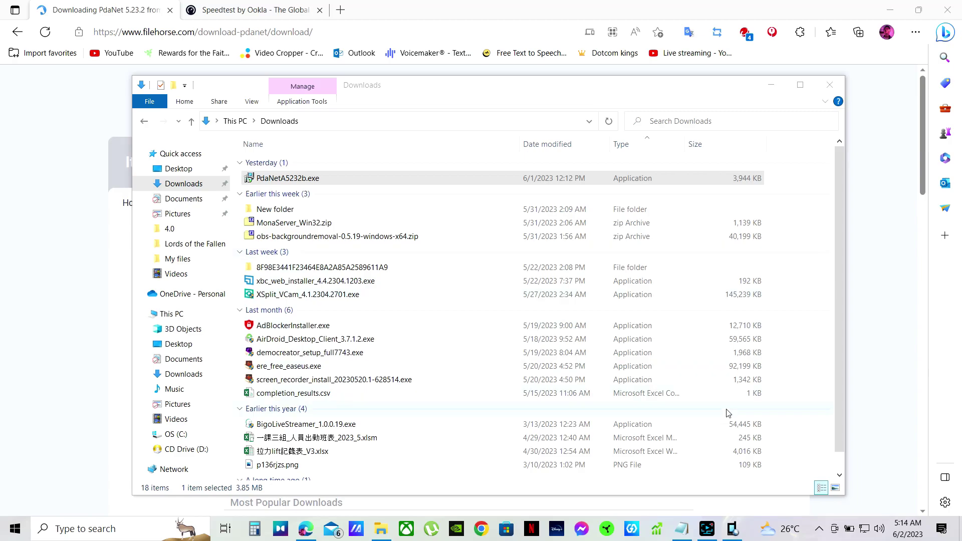
pyautogui.click(819, 528)
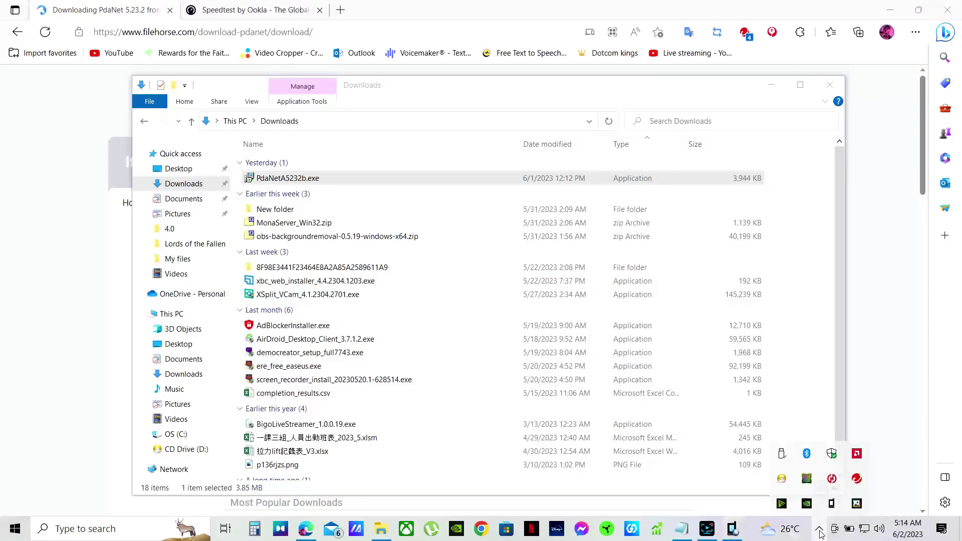
# Choose Connect USB from the PdaNet tray icon's menu
pyautogui.rightClick(833, 503)
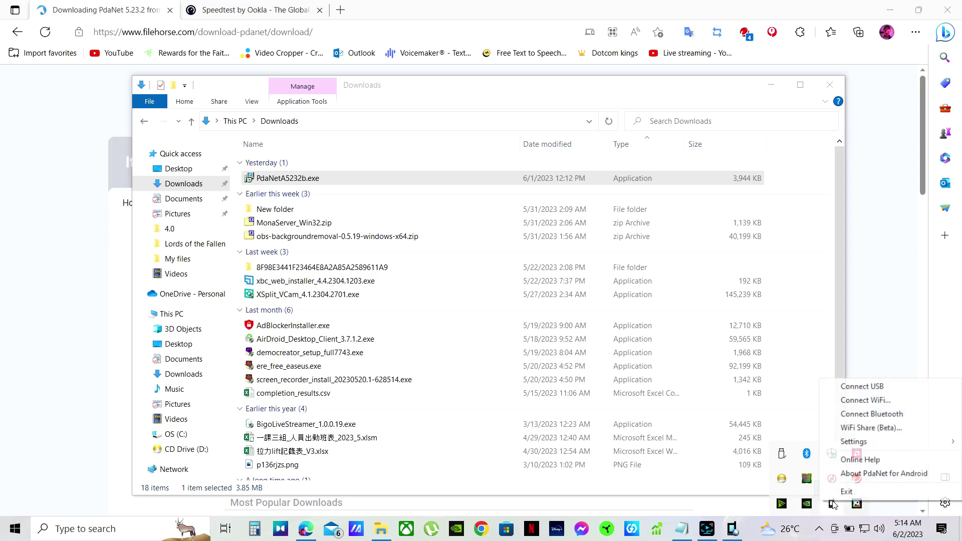
pyautogui.click(859, 393)
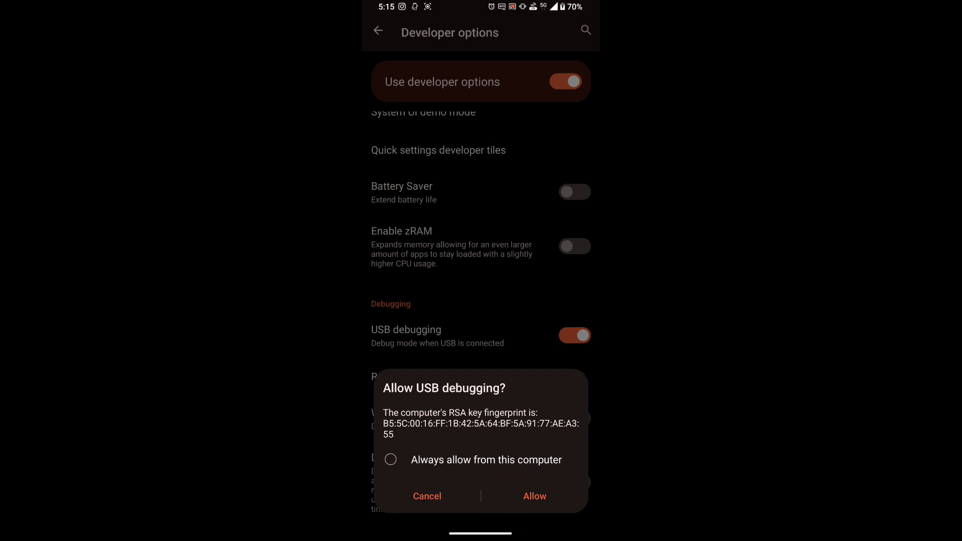
# Approve USB debugging on the phone, always allowing this computer
pyautogui.click(390, 459)
pyautogui.click(390, 460)
pyautogui.click(535, 496)
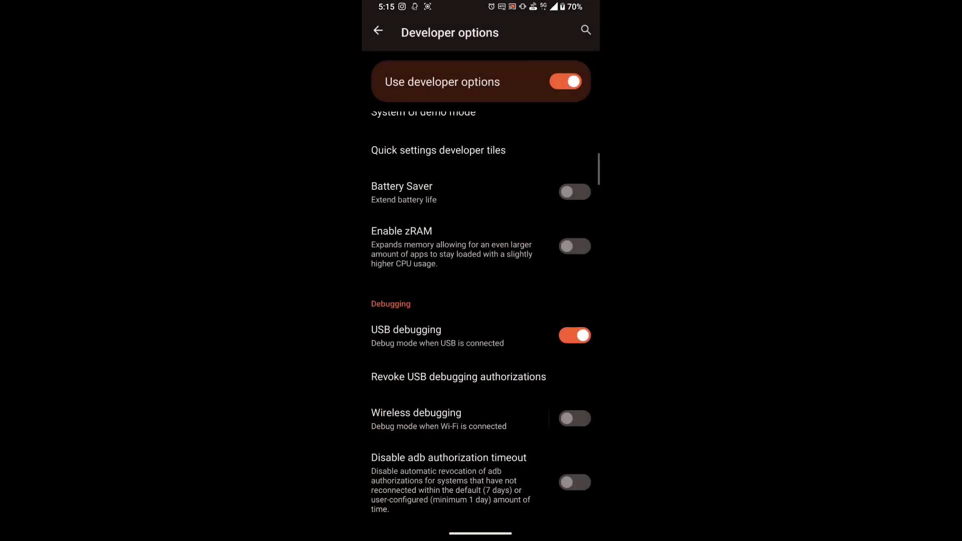
pyautogui.rightClick(752, 533)
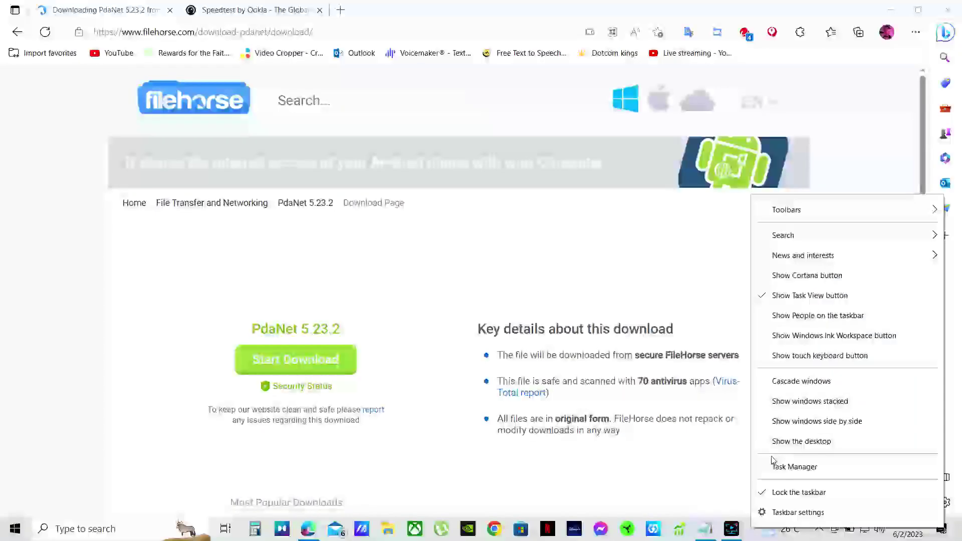
# Open Task Manager's Details list and locate the PdaNetPC.exe process
pyautogui.click(785, 468)
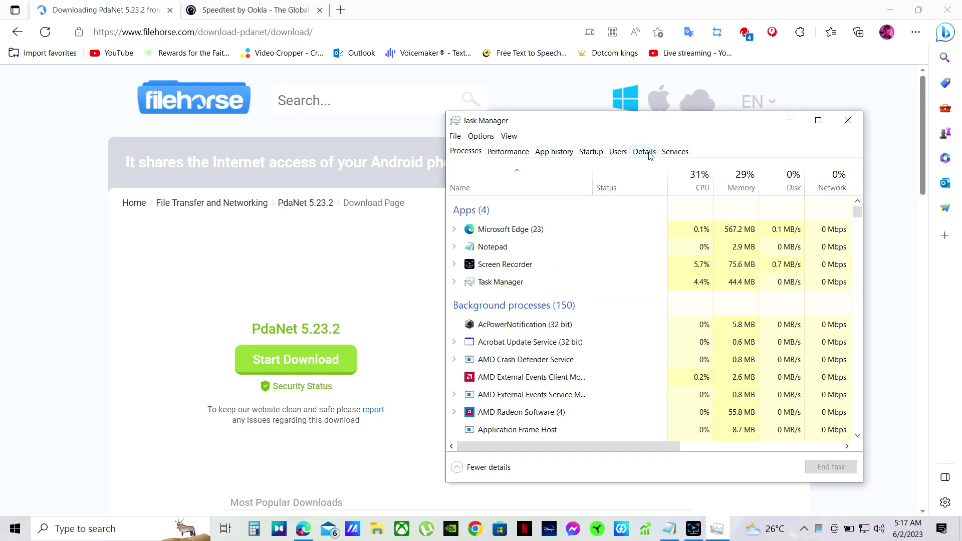
pyautogui.click(648, 153)
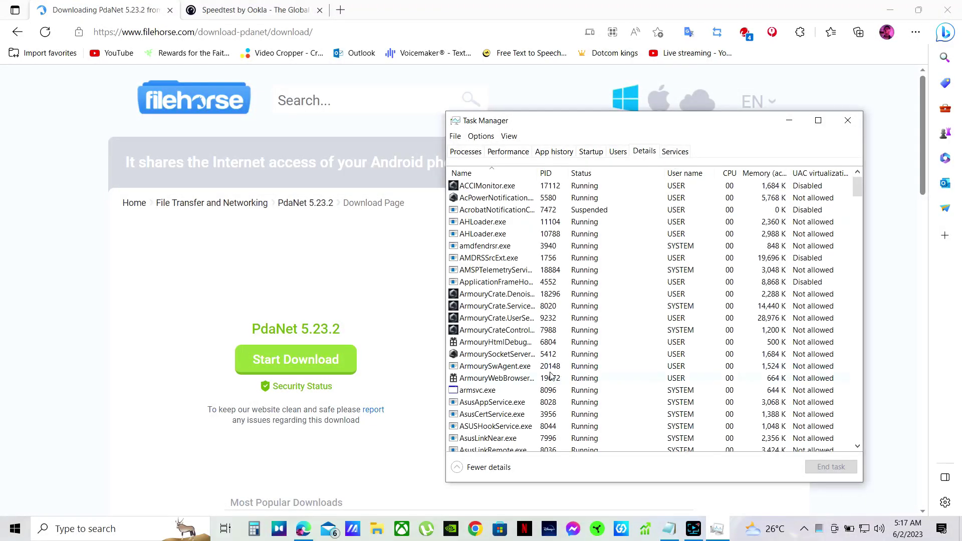
pyautogui.scroll(-3, 506, 341)
pyautogui.scroll(-6, 506, 340)
pyautogui.scroll(-8, 505, 341)
pyautogui.scroll(-5, 506, 339)
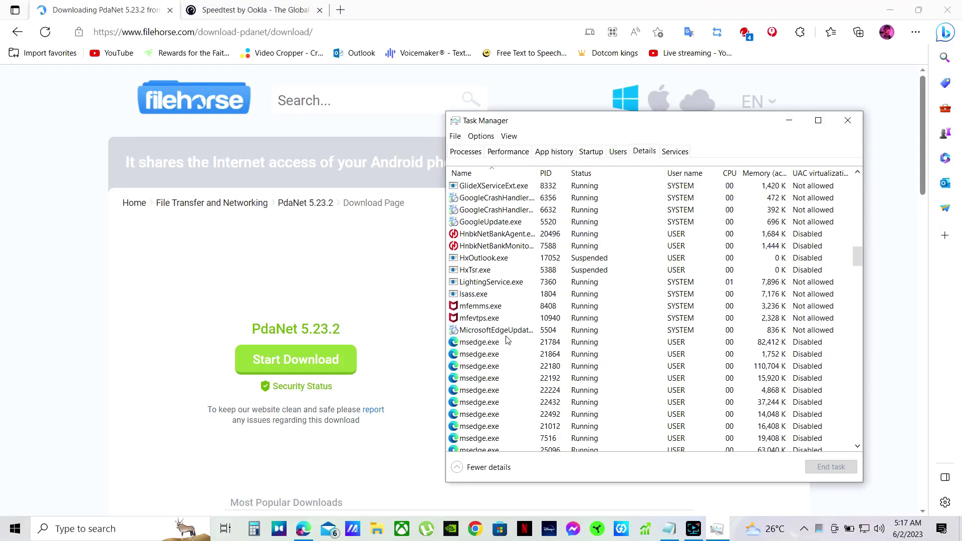
pyautogui.scroll(-5, 506, 340)
pyautogui.scroll(-5, 506, 339)
pyautogui.scroll(-5, 506, 340)
pyautogui.scroll(-5, 505, 340)
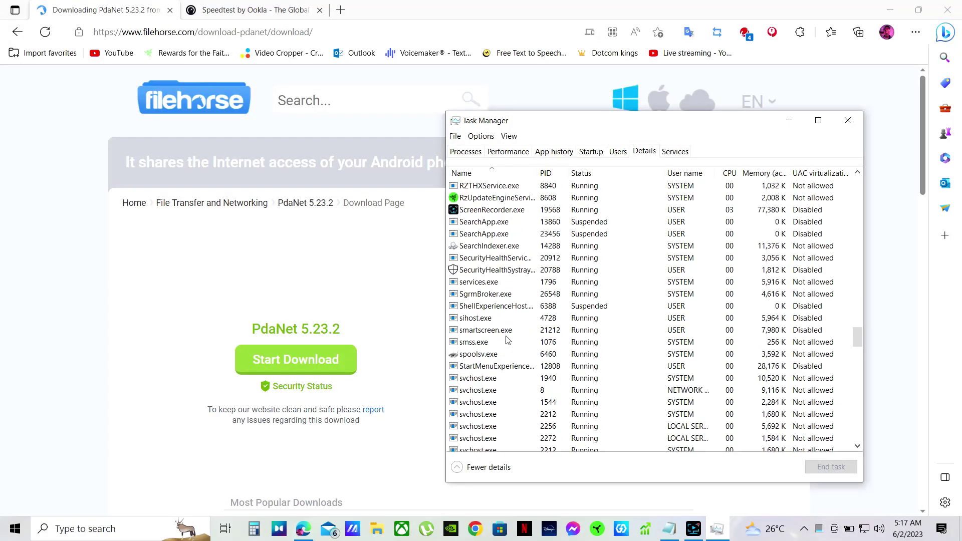
pyautogui.scroll(2, 506, 340)
pyautogui.scroll(3, 506, 338)
pyautogui.scroll(5, 506, 336)
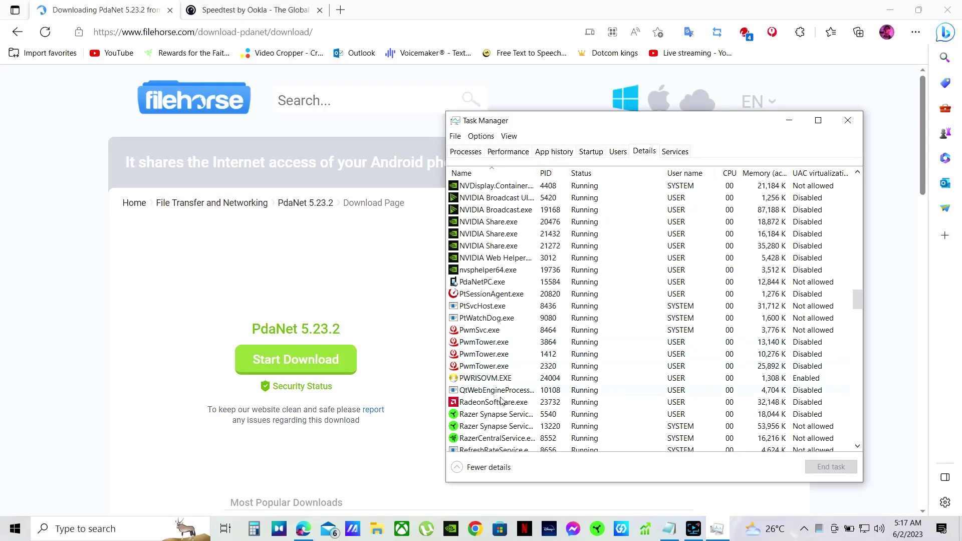
# Set PdaNetPC.exe to Realtime priority, confirm the change, and close Task Manager
pyautogui.click(497, 284)
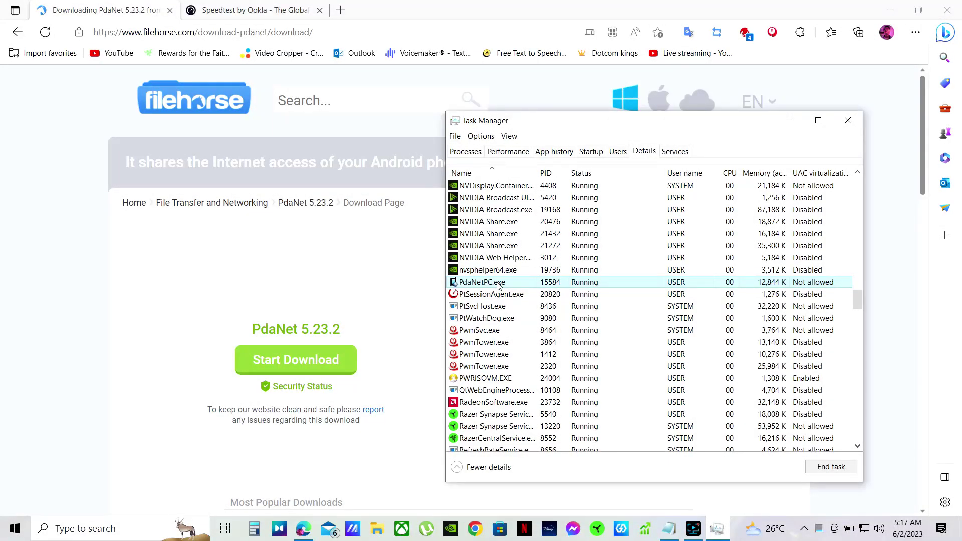
pyautogui.rightClick(498, 285)
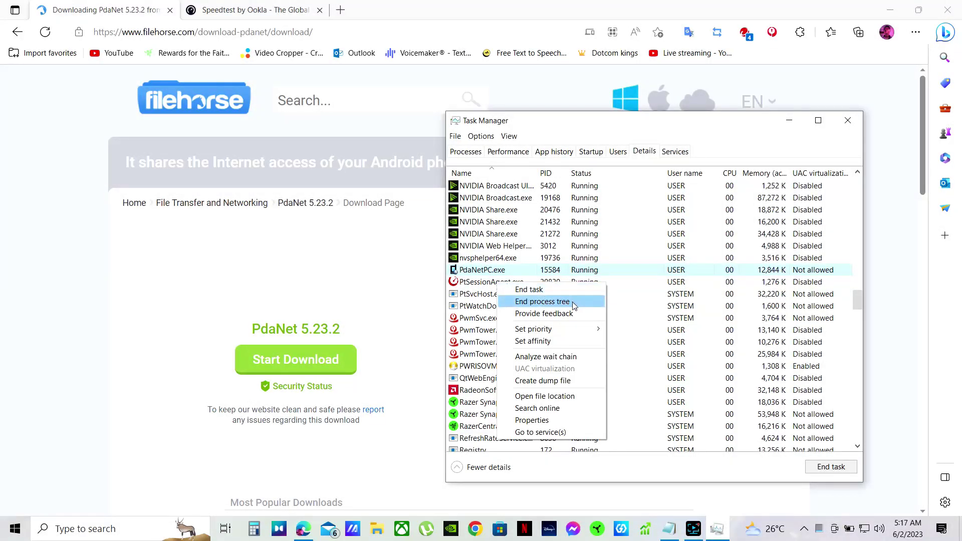
pyautogui.moveTo(533, 329)
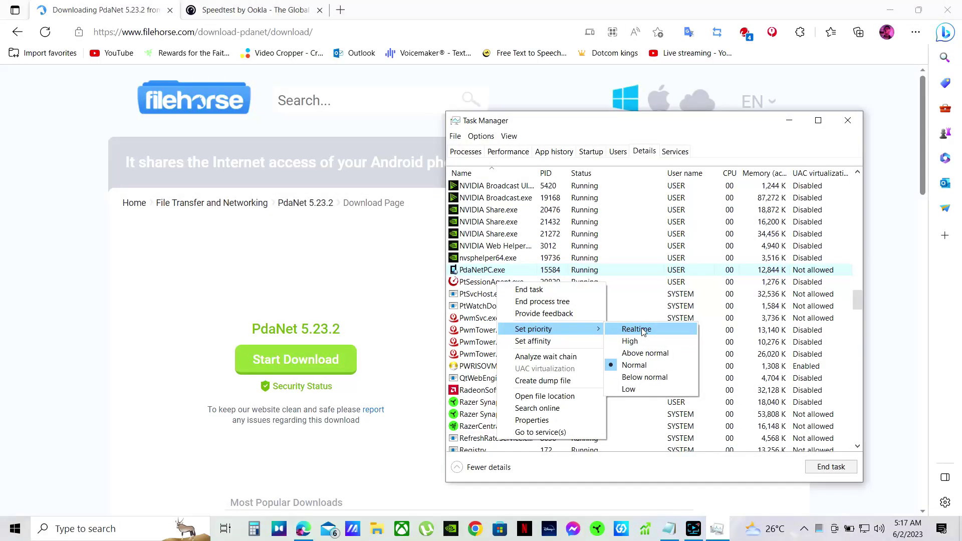
pyautogui.click(644, 332)
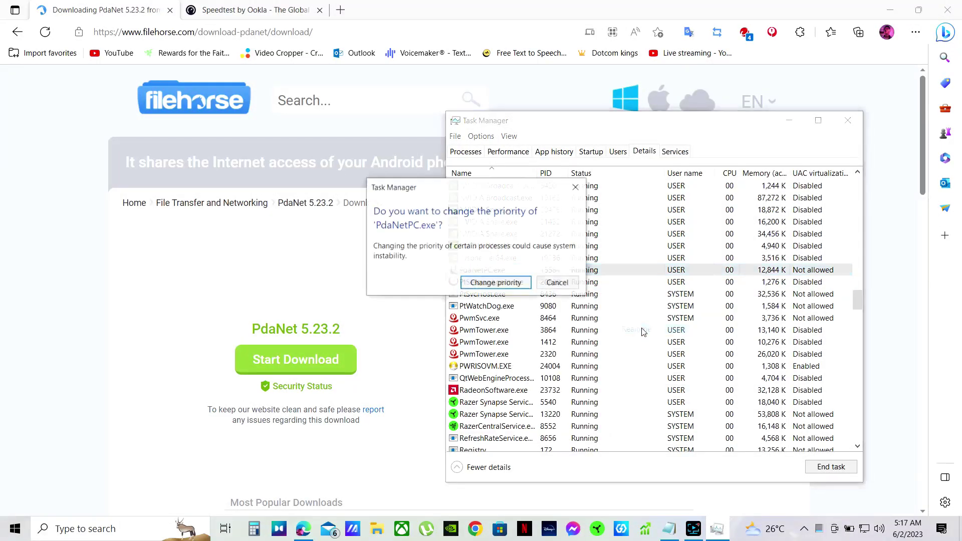
pyautogui.click(489, 283)
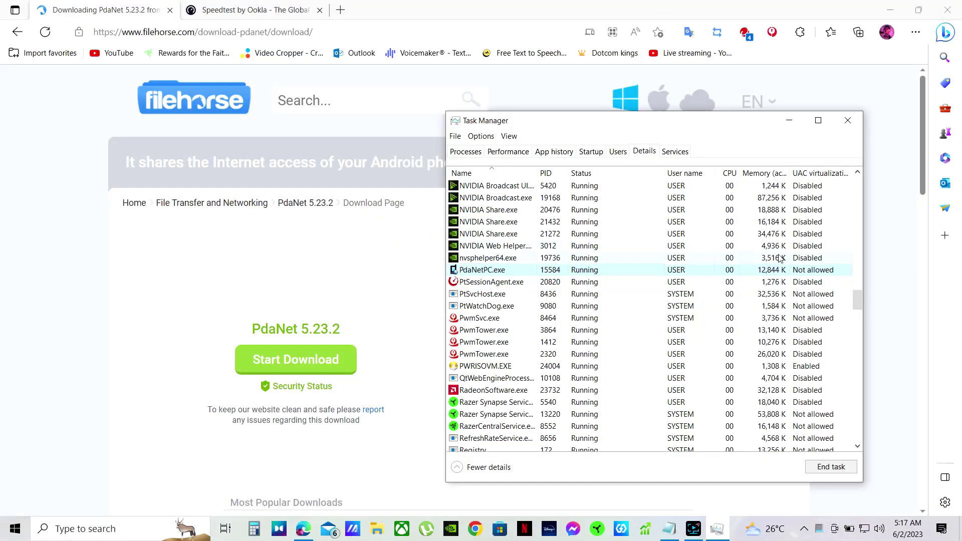
pyautogui.click(848, 121)
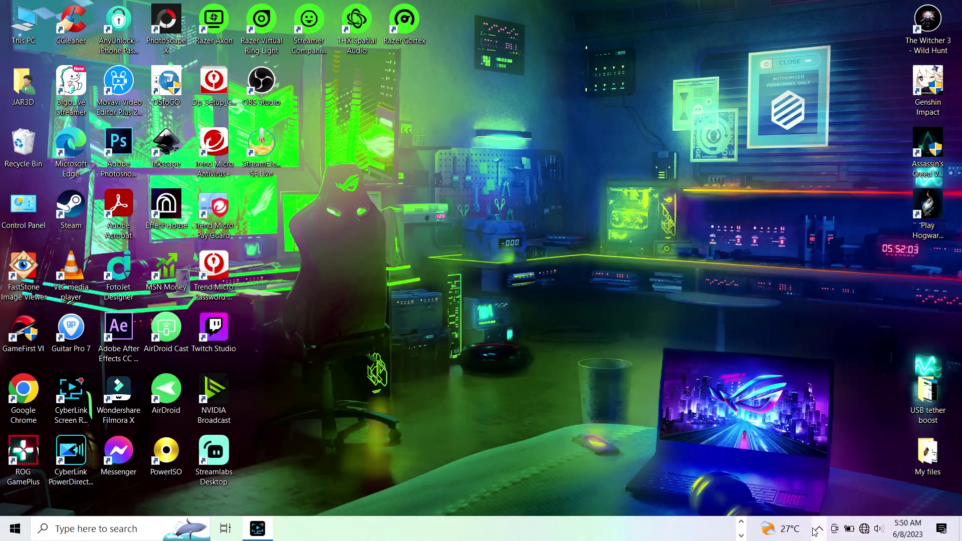
# Connect PdaNet over USB from its hidden tray icon until it reports Connected
pyautogui.click(817, 529)
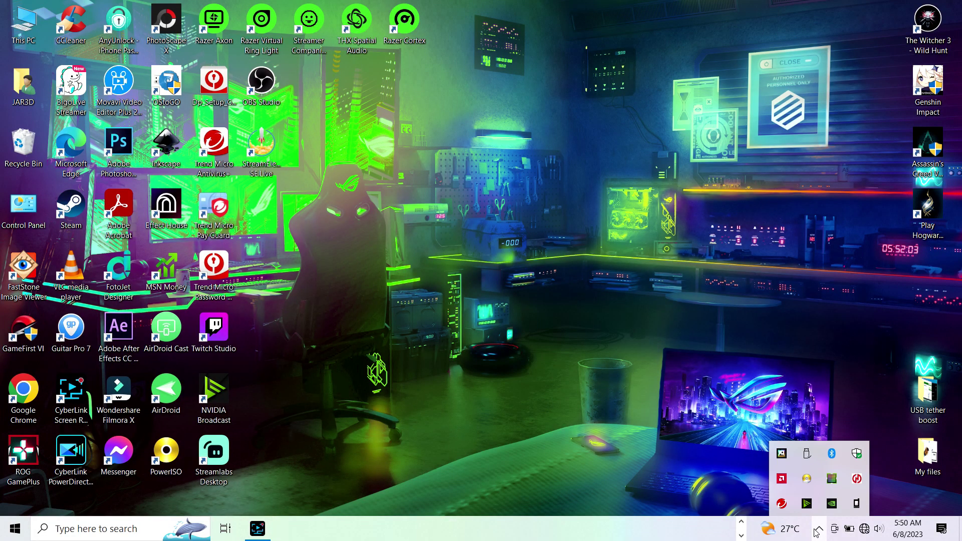
pyautogui.rightClick(857, 504)
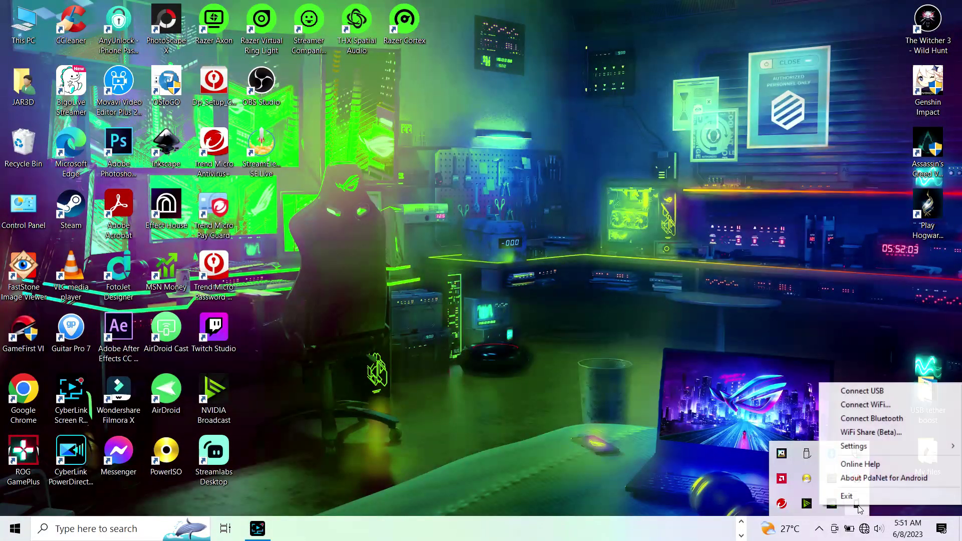
pyautogui.click(851, 392)
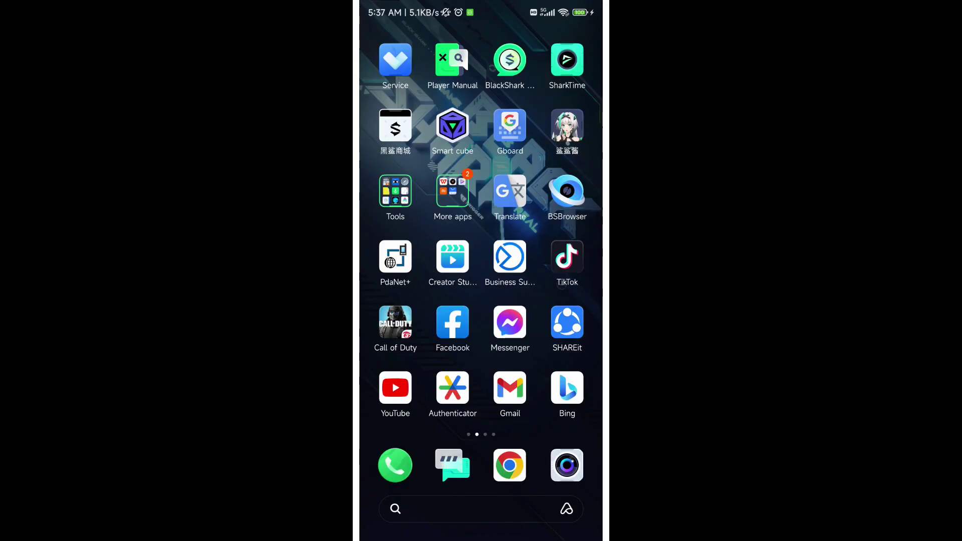
# Open the PdaNet+ app on the phone to confirm USB Tether is connected
pyautogui.click(395, 257)
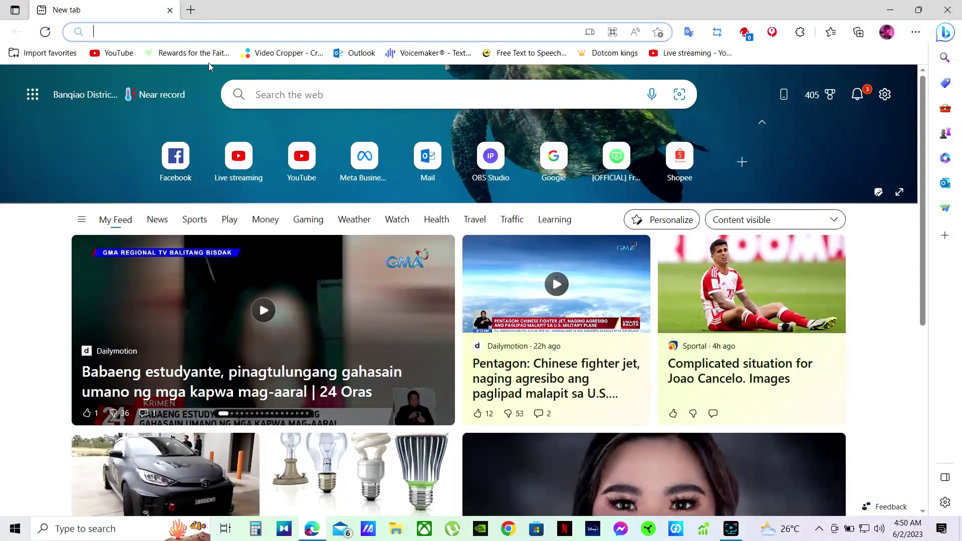
# Search 'speedtest ookla' in Edge, open Speedtest by Ookla, and press GO
pyautogui.click(151, 28)
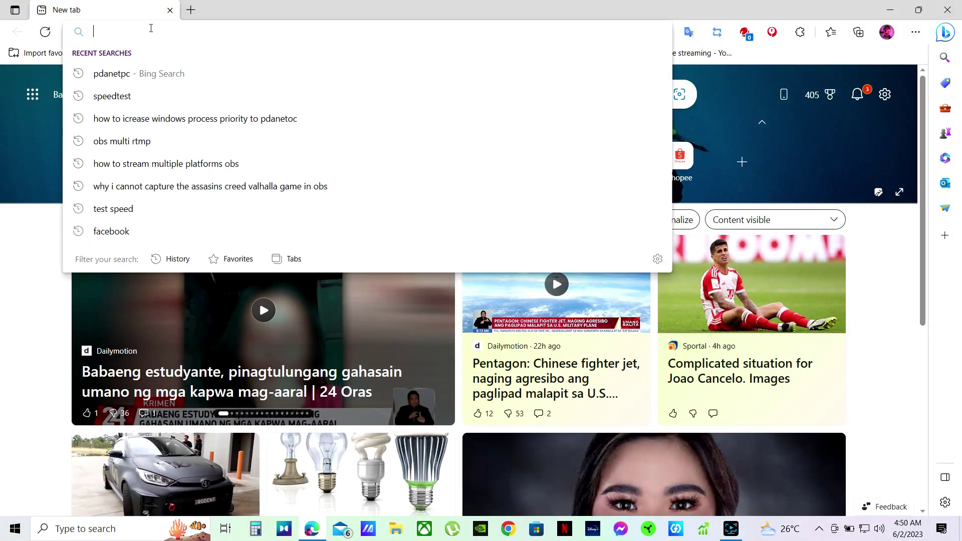
pyautogui.write('s')
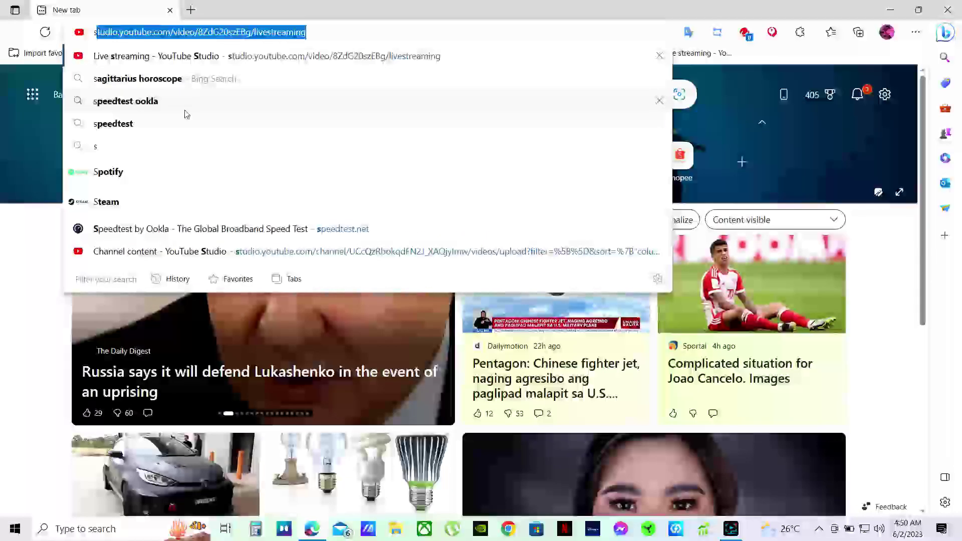
pyautogui.click(171, 102)
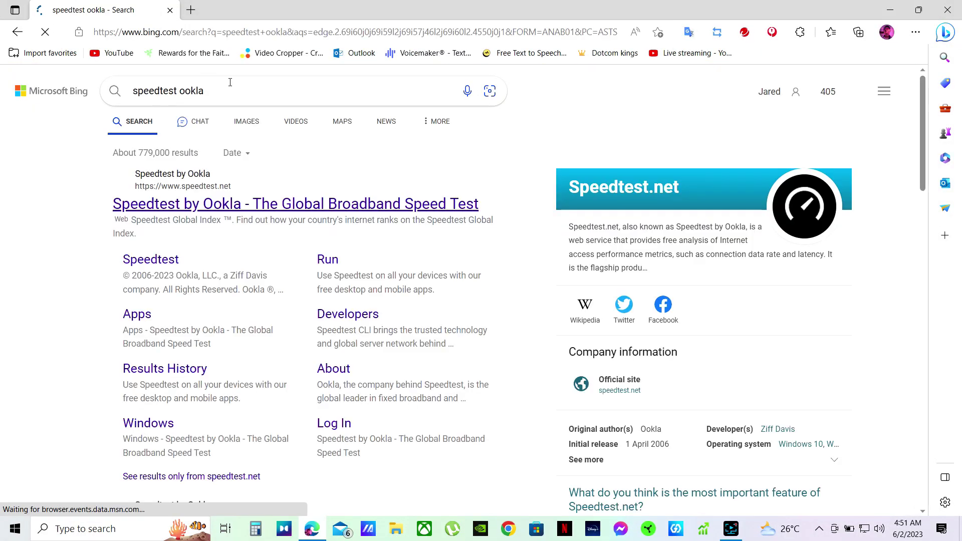
pyautogui.click(263, 204)
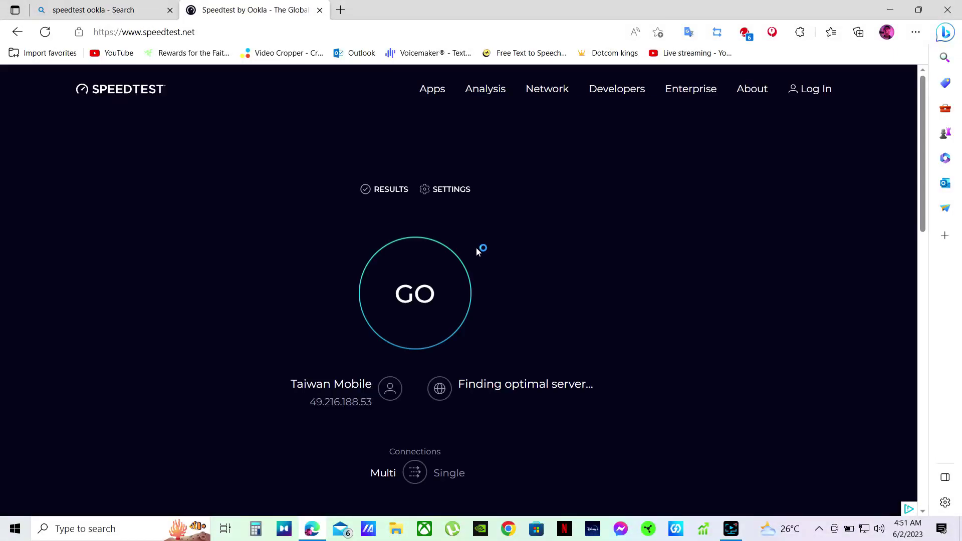
pyautogui.click(415, 296)
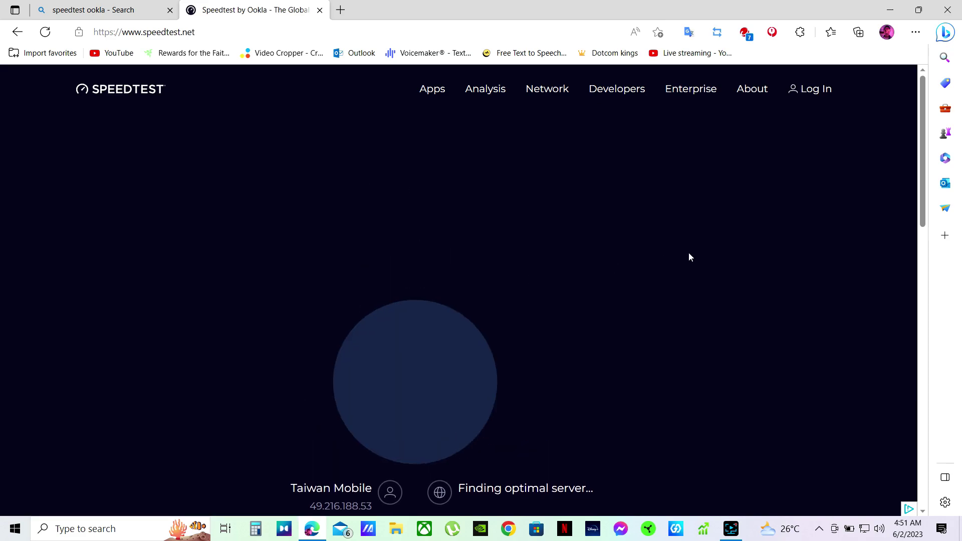